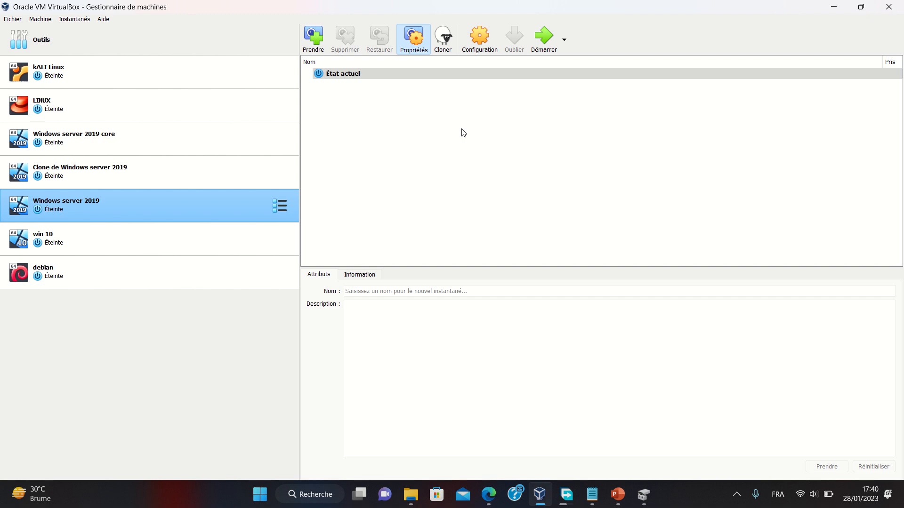
In the Windows server 2019 machine's storage settings, create a 10 GB dynamically allocated VDI disk named Windows server 2019_1.vdi.
{"action": "left_click", "coordinate": [483, 43]}
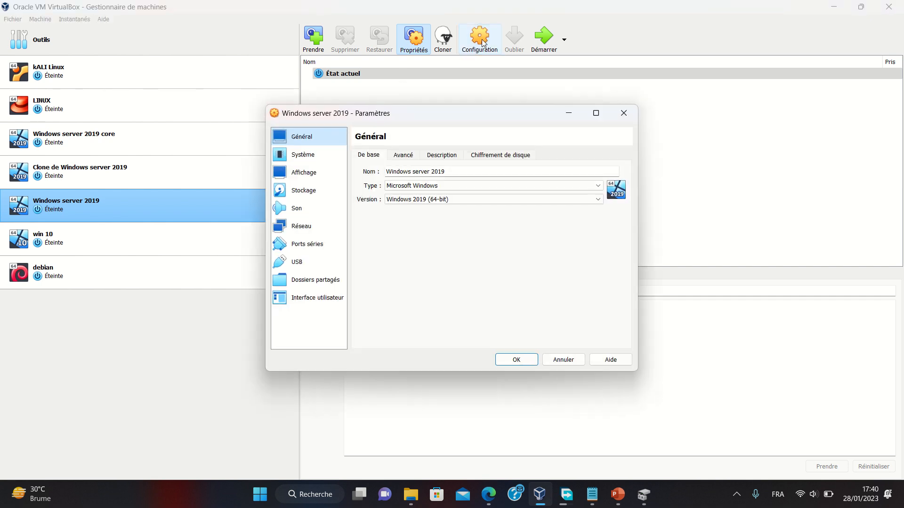
{"action": "left_click", "coordinate": [312, 192]}
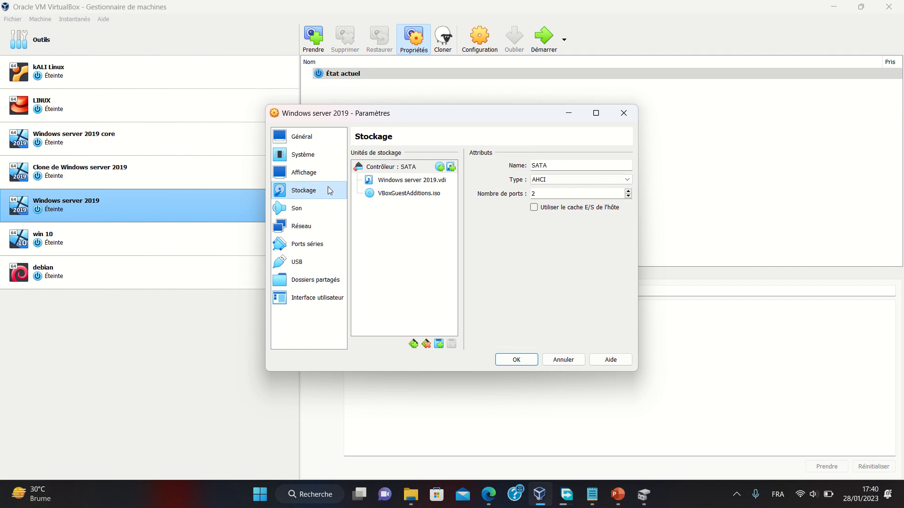
{"action": "left_click", "coordinate": [455, 168]}
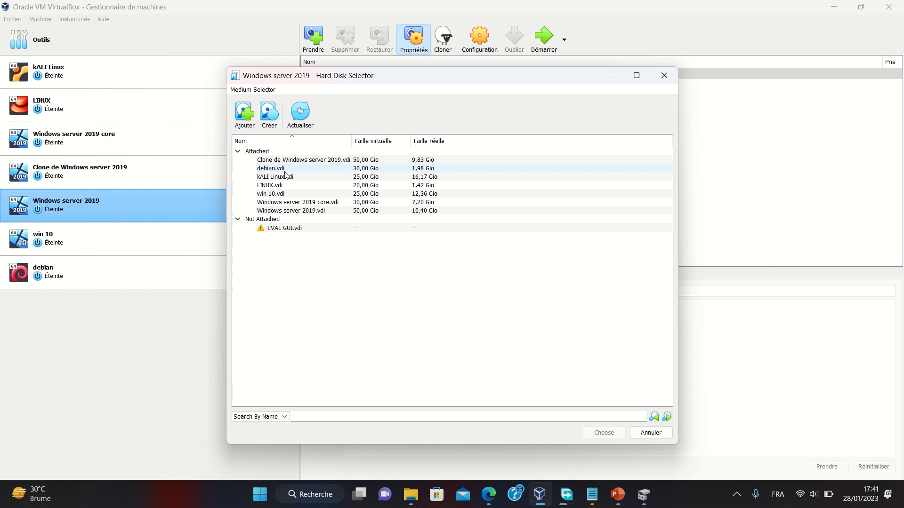
{"action": "left_click", "coordinate": [267, 113]}
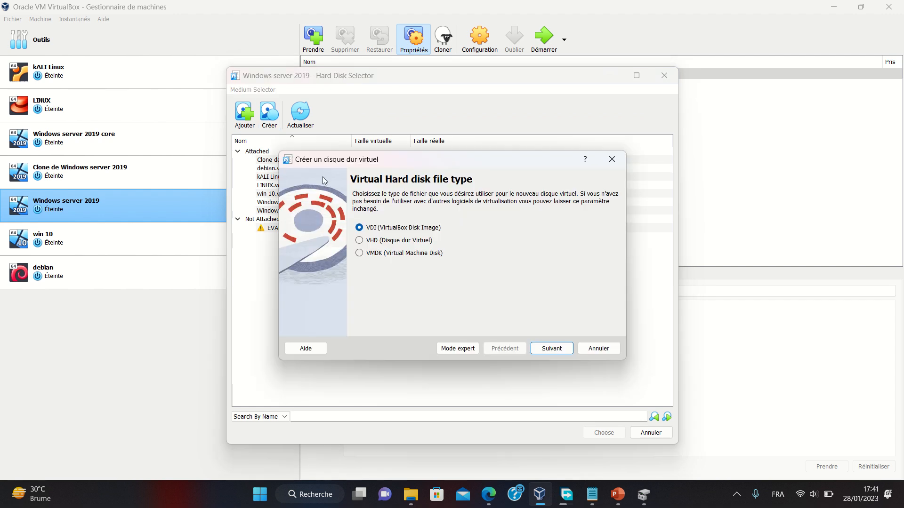
{"action": "left_click", "coordinate": [551, 348]}
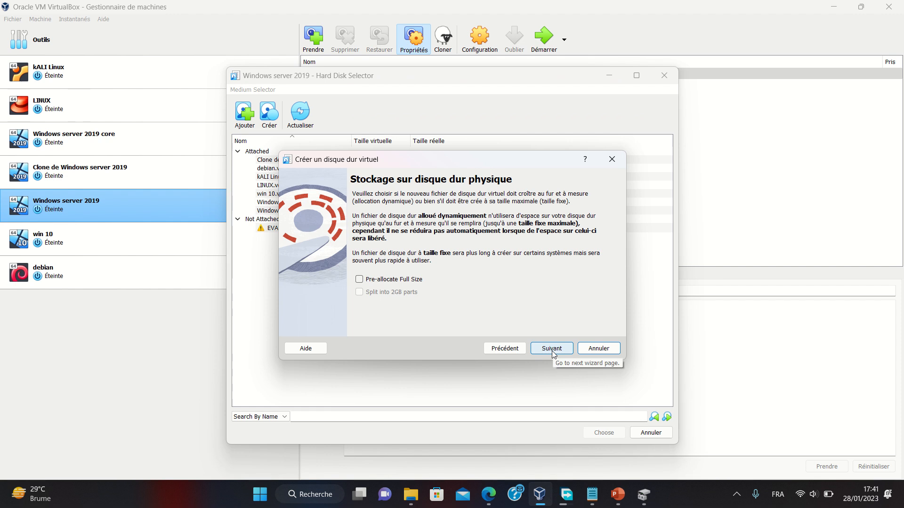
{"action": "left_click", "coordinate": [552, 349]}
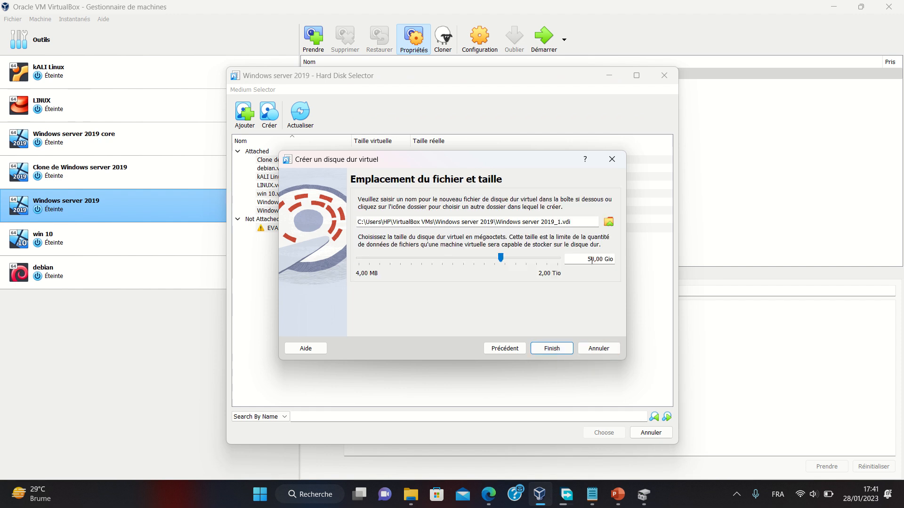
{"action": "key", "text": "BackSpace"}
{"action": "type", "text": "1"}
{"action": "left_click", "coordinate": [550, 349]}
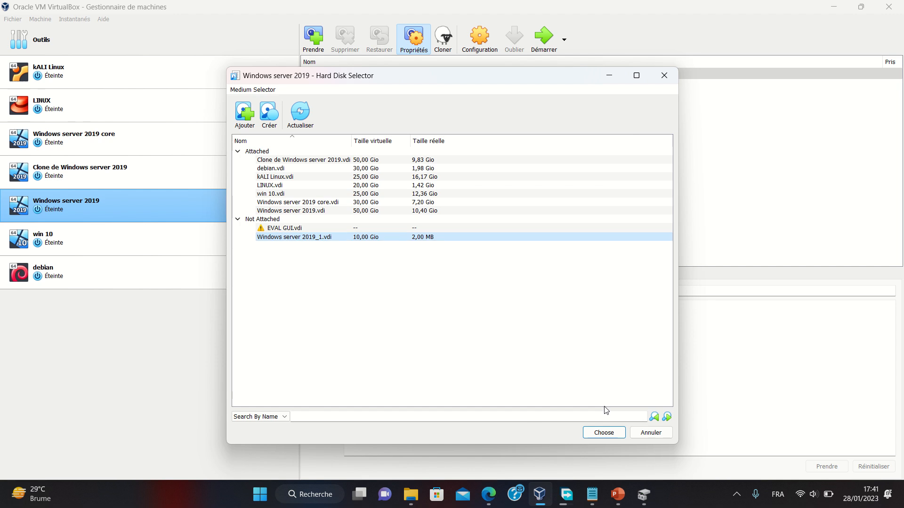
Attach the new Windows server 2019_1.vdi disk to the SATA controller and start the Windows server 2019 virtual machine.
{"action": "left_click", "coordinate": [599, 433]}
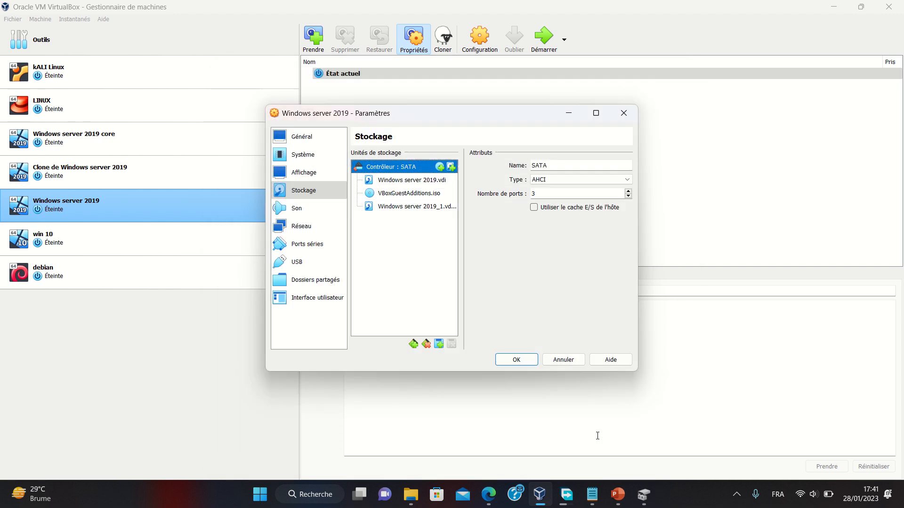
{"action": "left_click", "coordinate": [435, 181]}
{"action": "left_click", "coordinate": [441, 210]}
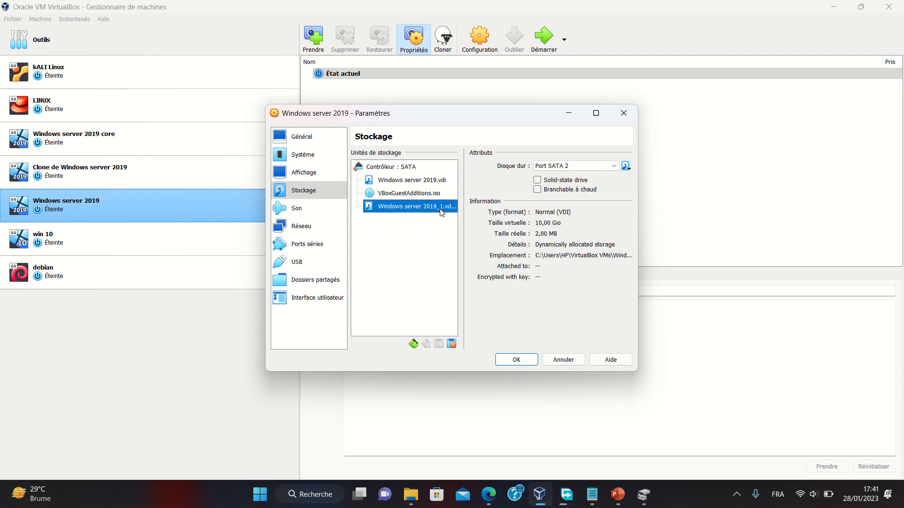
{"action": "left_click", "coordinate": [512, 363]}
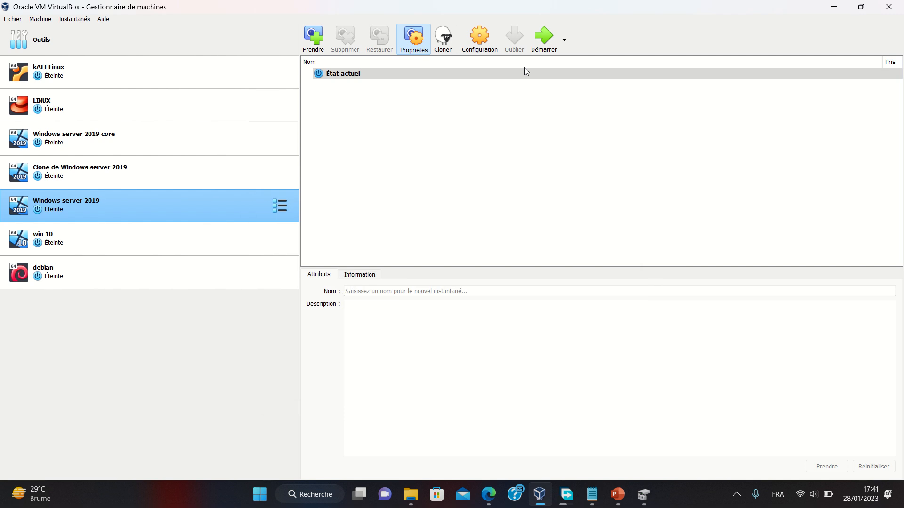
{"action": "left_click", "coordinate": [541, 40]}
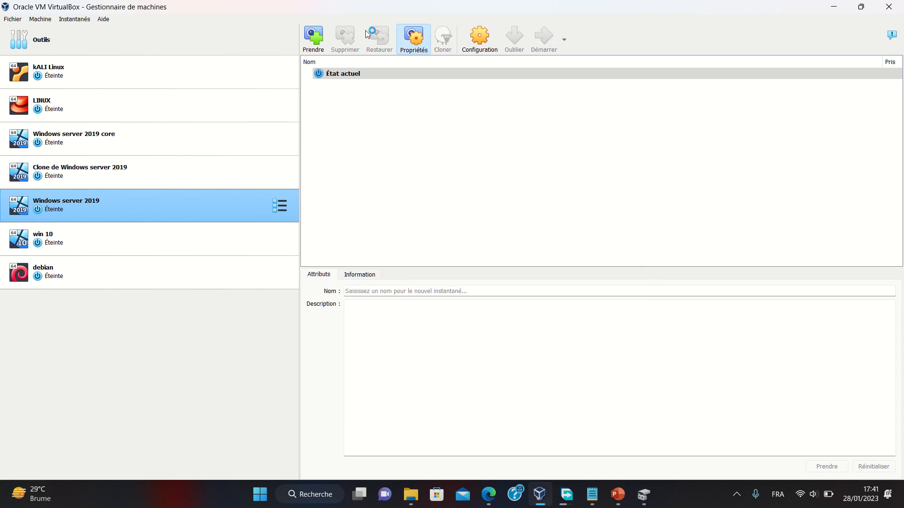
{"action": "left_click", "coordinate": [364, 21]}
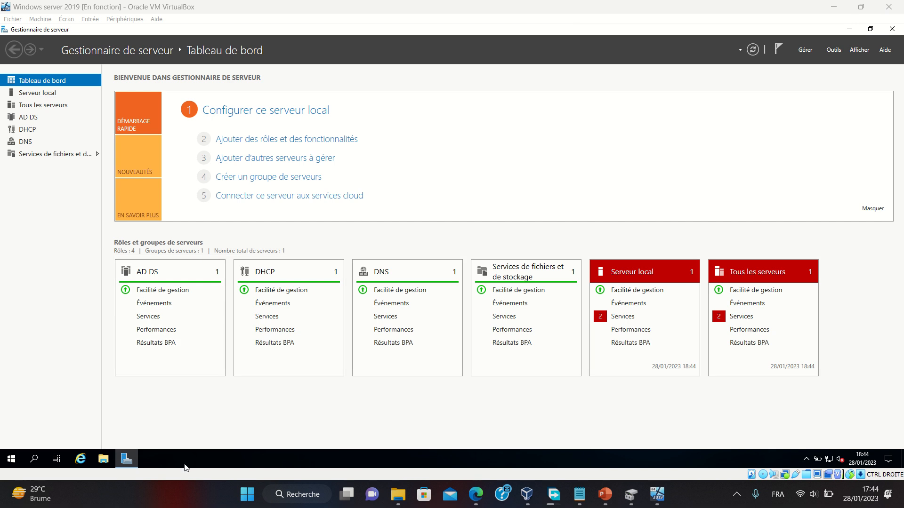
Open Disk Management inside the virtual machine by running diskmgmt.msc.
{"action": "key", "text": "super+r"}
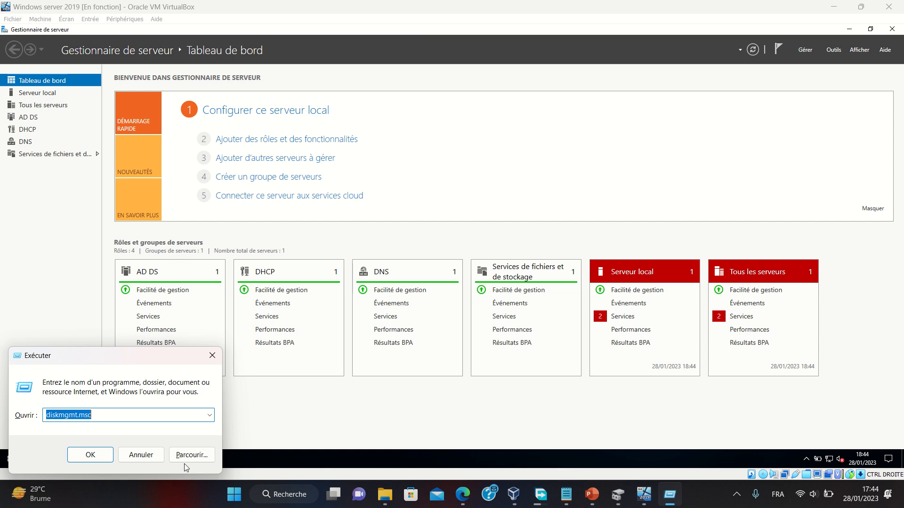
{"action": "key", "text": "Return"}
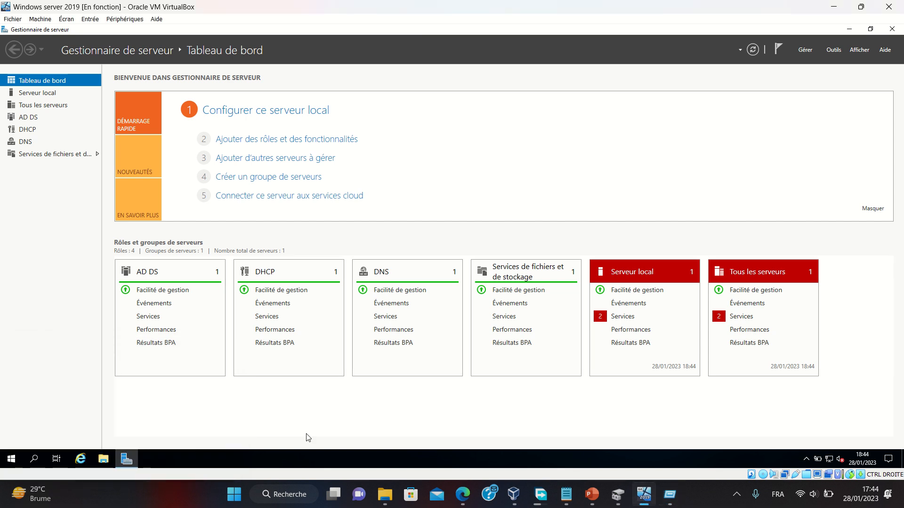
{"action": "key", "text": "super+r"}
{"action": "key", "text": "super+e"}
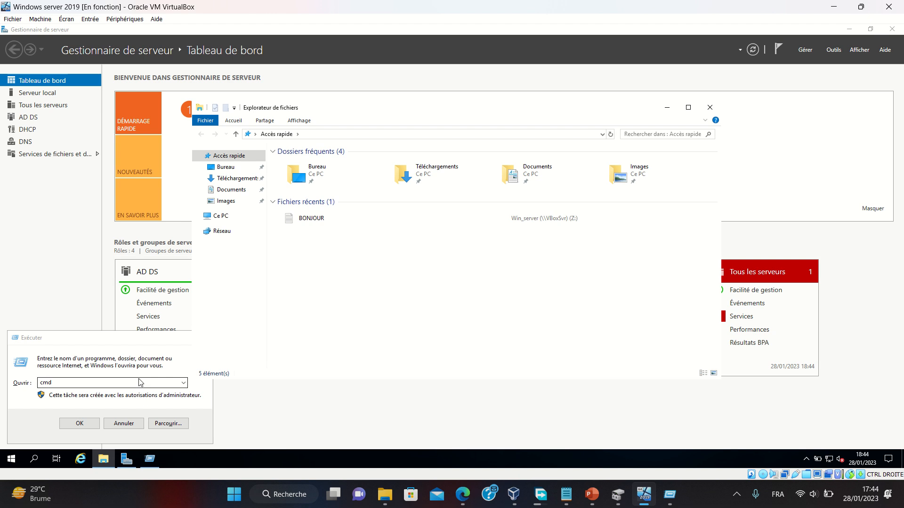
{"action": "left_click", "coordinate": [104, 391]}
{"action": "type", "text": "diskmgmnt.m"}
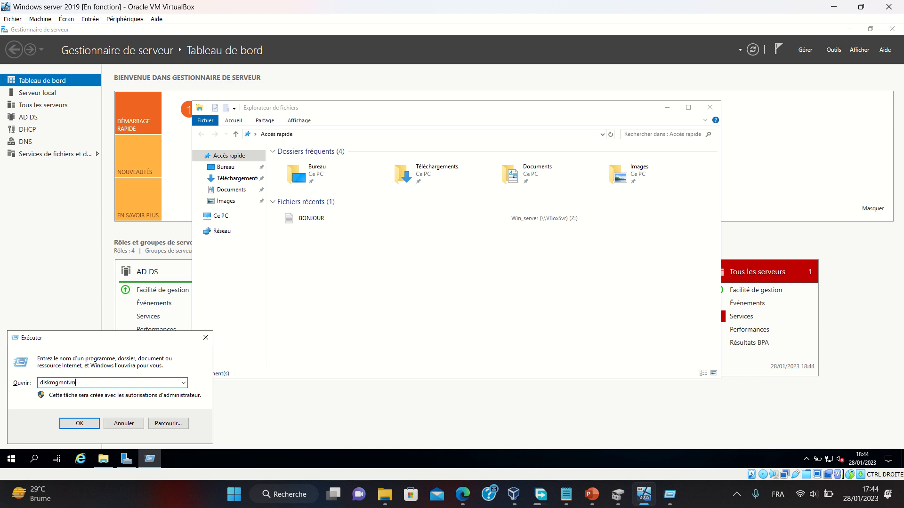
{"action": "type", "text": "sc"}
{"action": "key", "text": "Return"}
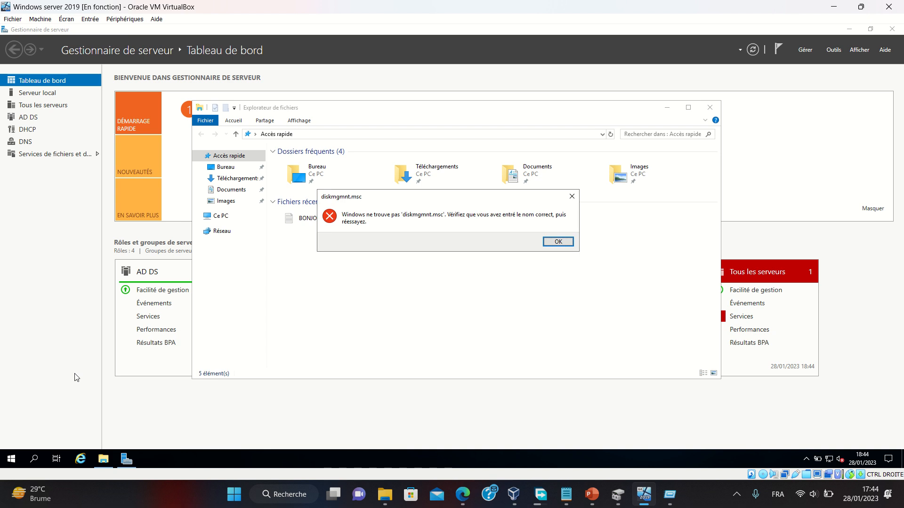
{"action": "key", "text": "Return"}
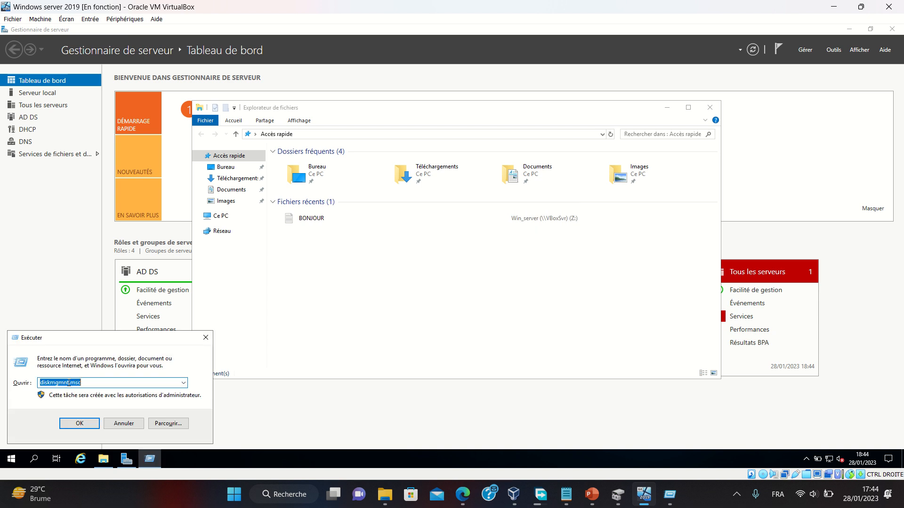
{"action": "left_click", "coordinate": [68, 383]}
{"action": "key", "text": "Return"}
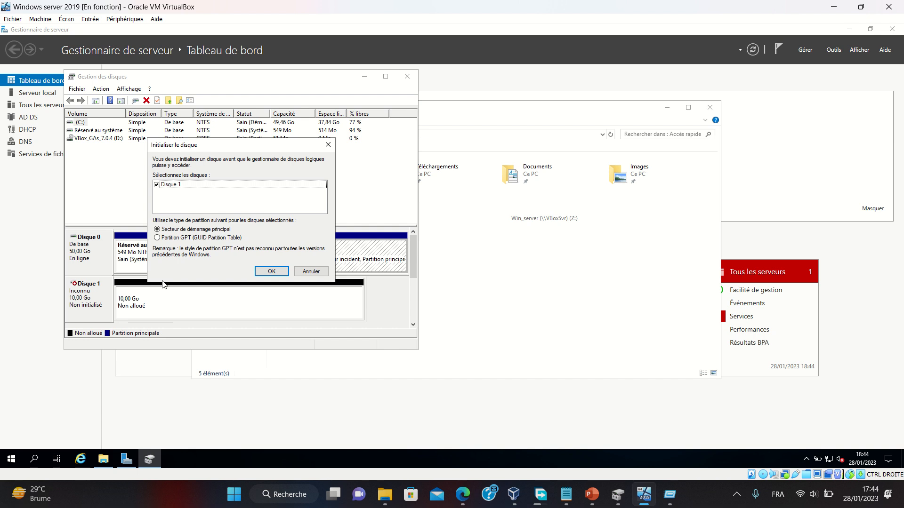
Initialize Disque 1 with a master boot record and create a full-size NTFS simple volume named DEDUP with drive letter E.
{"action": "left_click", "coordinate": [272, 272]}
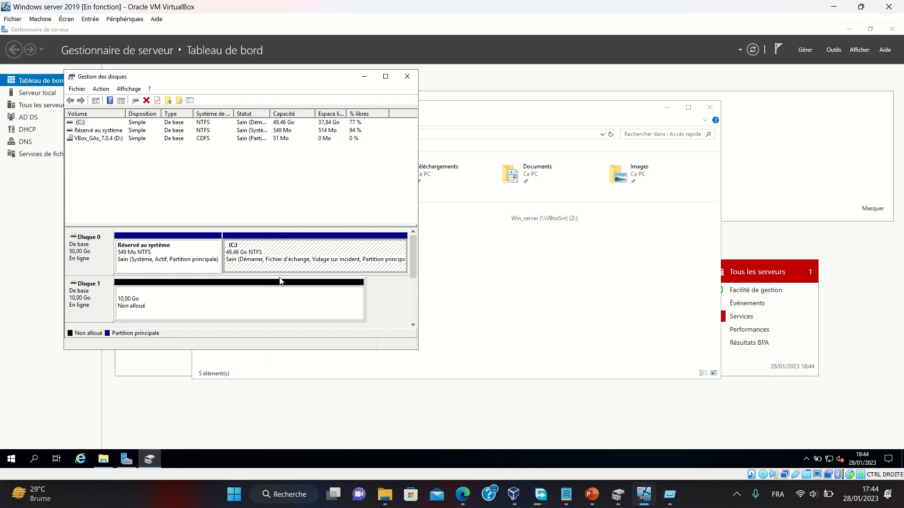
{"action": "right_click", "coordinate": [272, 292]}
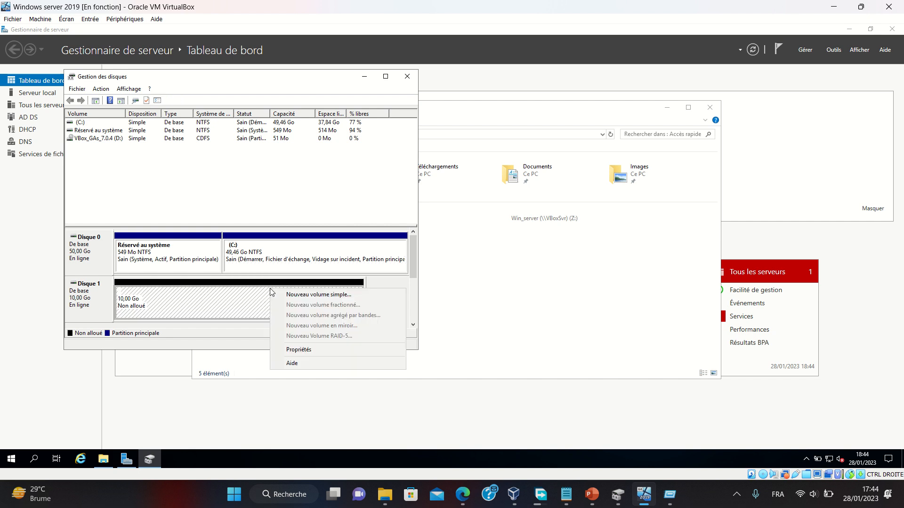
{"action": "left_click", "coordinate": [318, 295]}
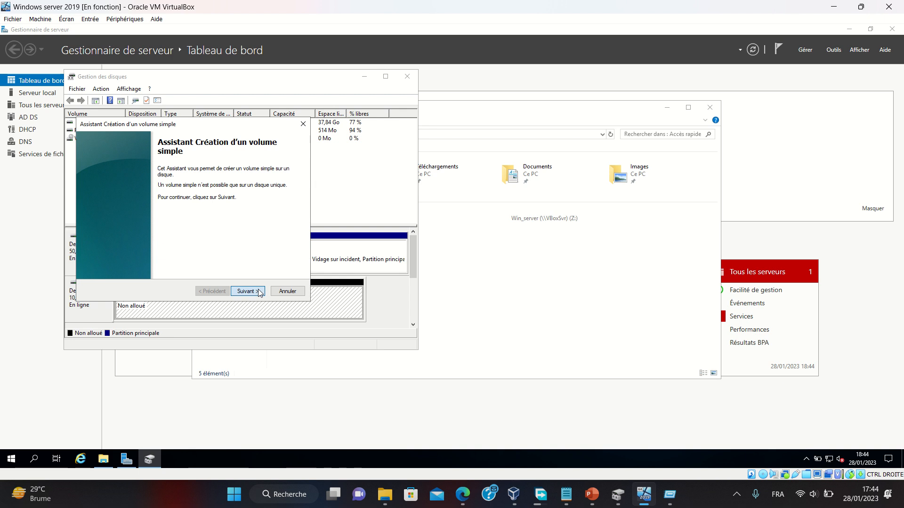
{"action": "left_click", "coordinate": [258, 293]}
{"action": "left_click", "coordinate": [257, 293]}
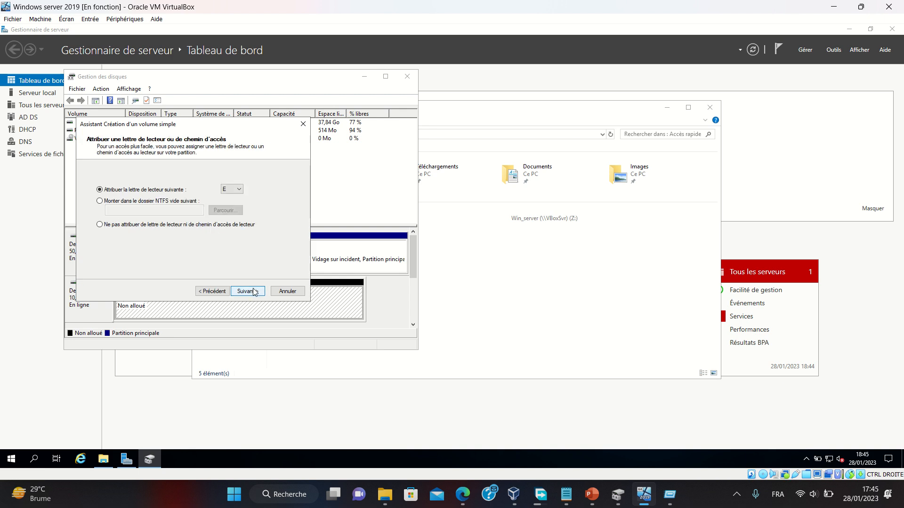
{"action": "left_click", "coordinate": [253, 293]}
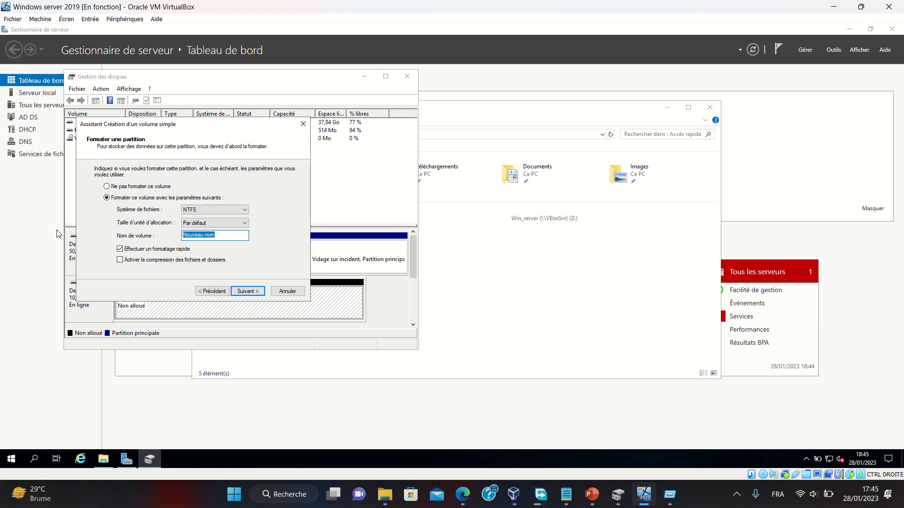
{"action": "type", "text": "DEDUP"}
{"action": "left_click", "coordinate": [253, 292]}
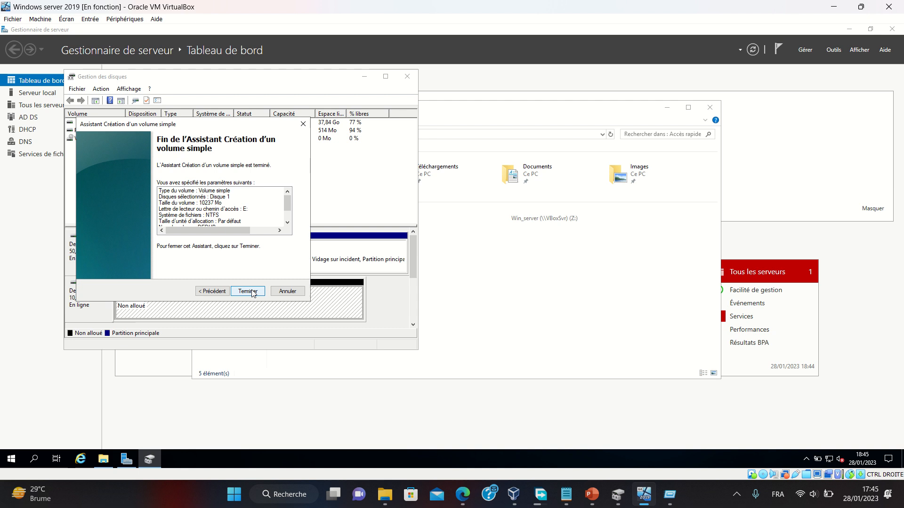
{"action": "left_click", "coordinate": [254, 292]}
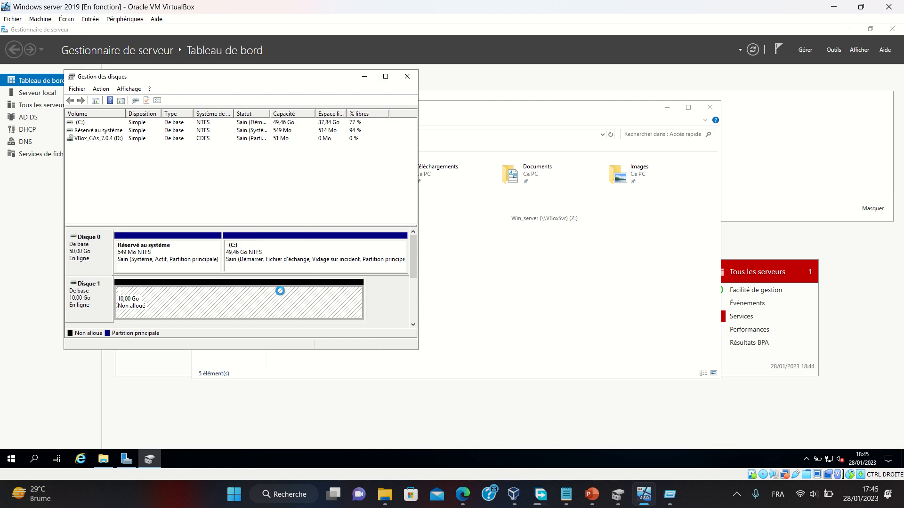
Quick-format the DEDUP volume on Disque 1 as NTFS with the default allocation unit size.
{"action": "right_click", "coordinate": [271, 302]}
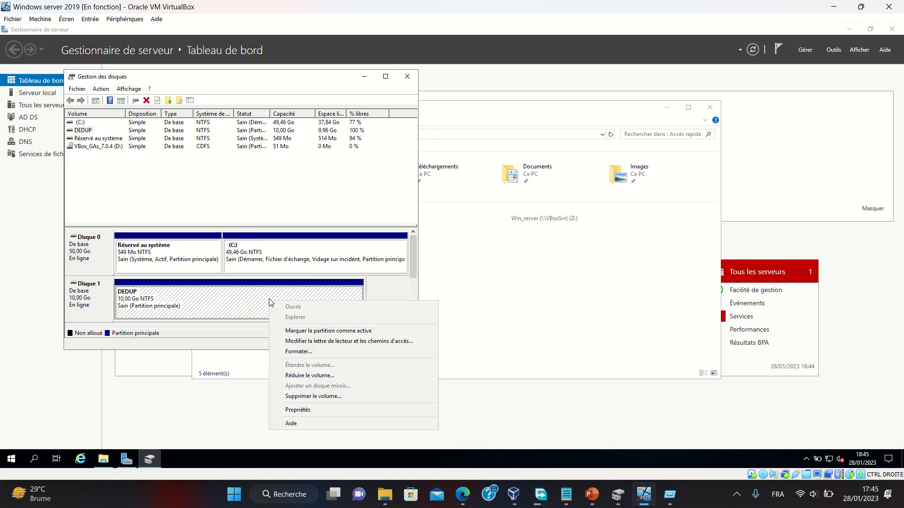
{"action": "left_click", "coordinate": [299, 352]}
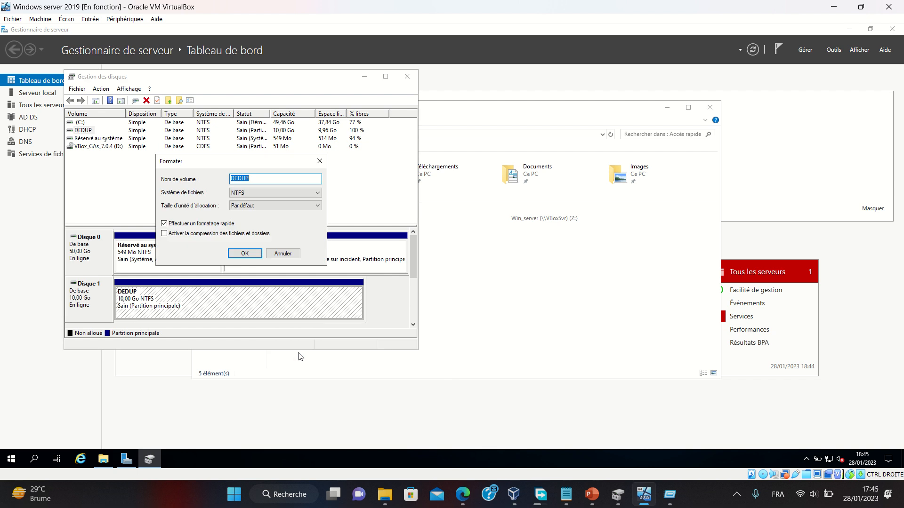
{"action": "left_click", "coordinate": [245, 254]}
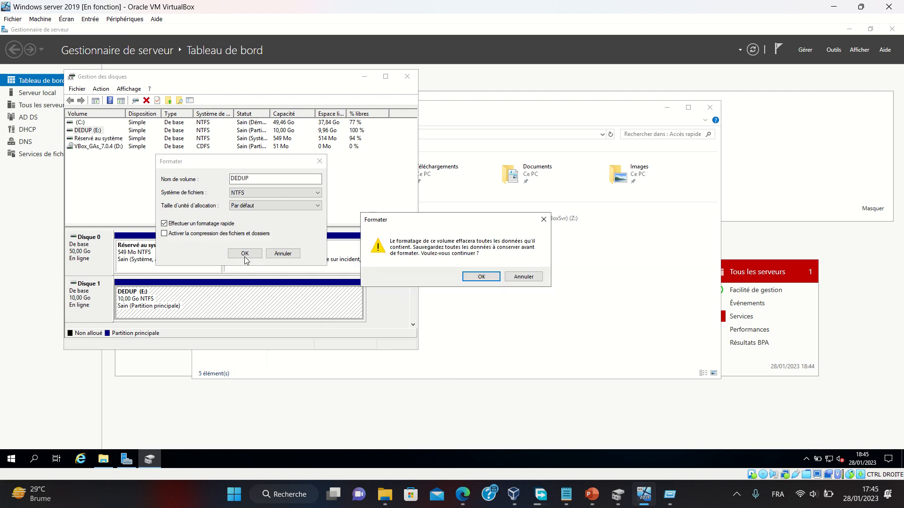
{"action": "left_click", "coordinate": [491, 278]}
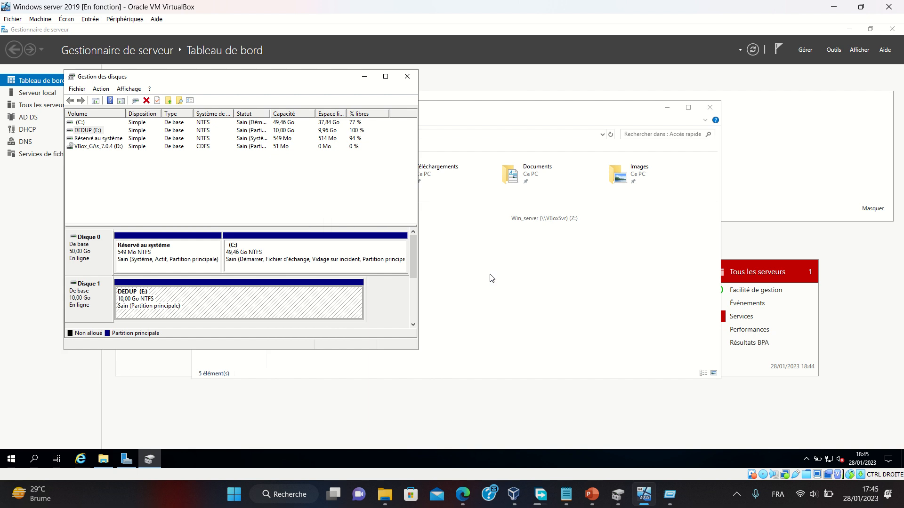
Close the file explorer window and start adding roles and features to the server selected in the pool.
{"action": "left_click", "coordinate": [710, 107]}
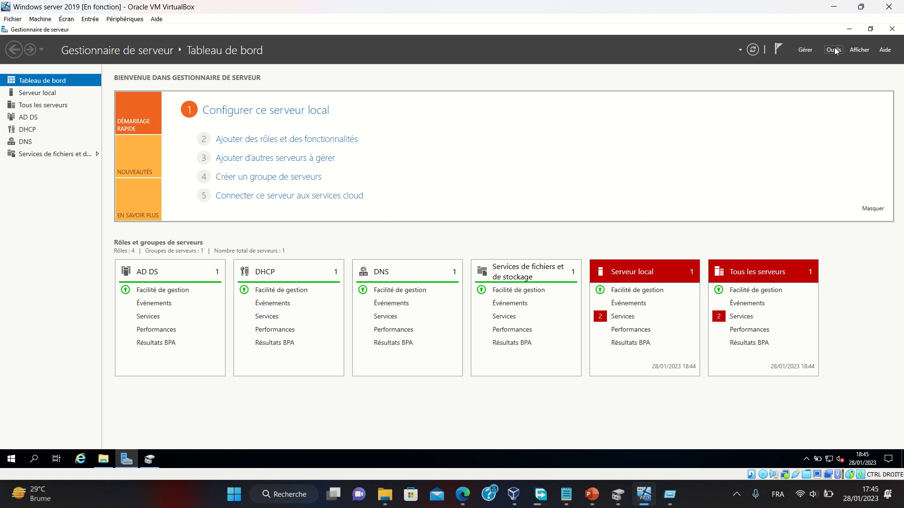
{"action": "left_click", "coordinate": [805, 50]}
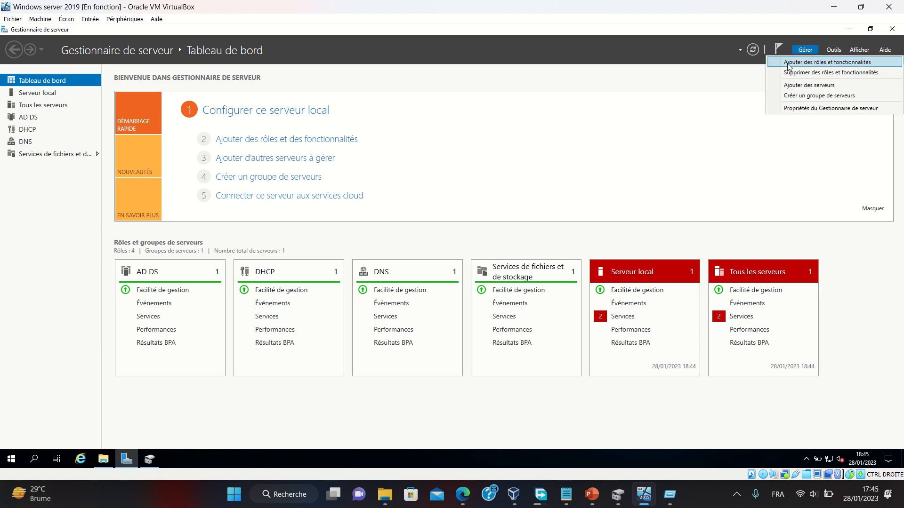
{"action": "left_click", "coordinate": [787, 62]}
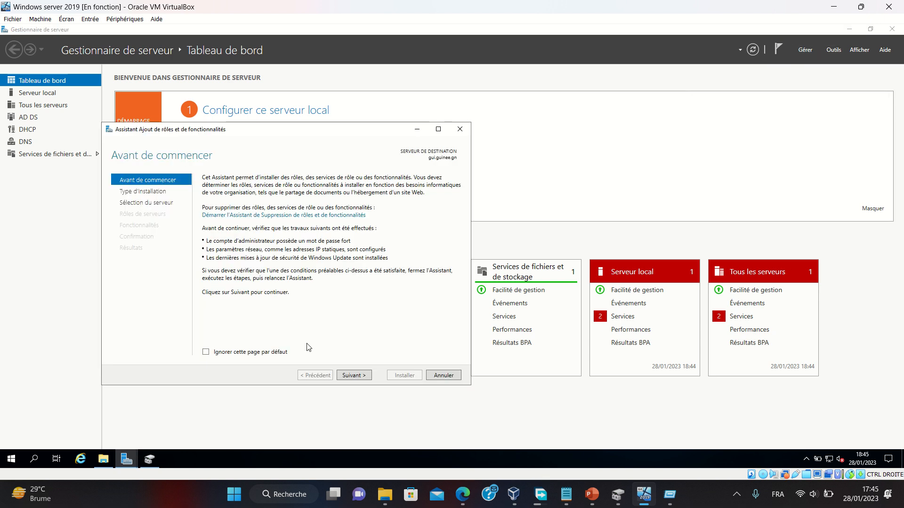
{"action": "left_click", "coordinate": [365, 379]}
{"action": "left_click", "coordinate": [365, 379]}
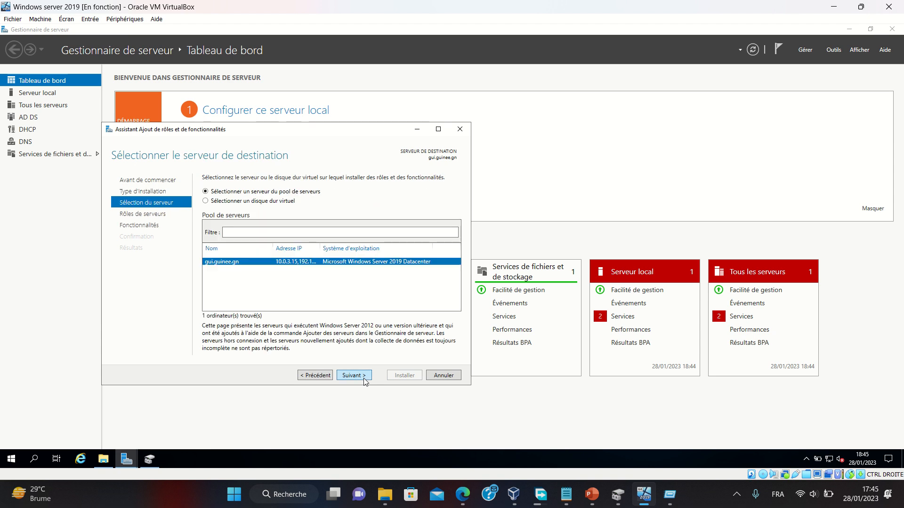
{"action": "left_click", "coordinate": [365, 378]}
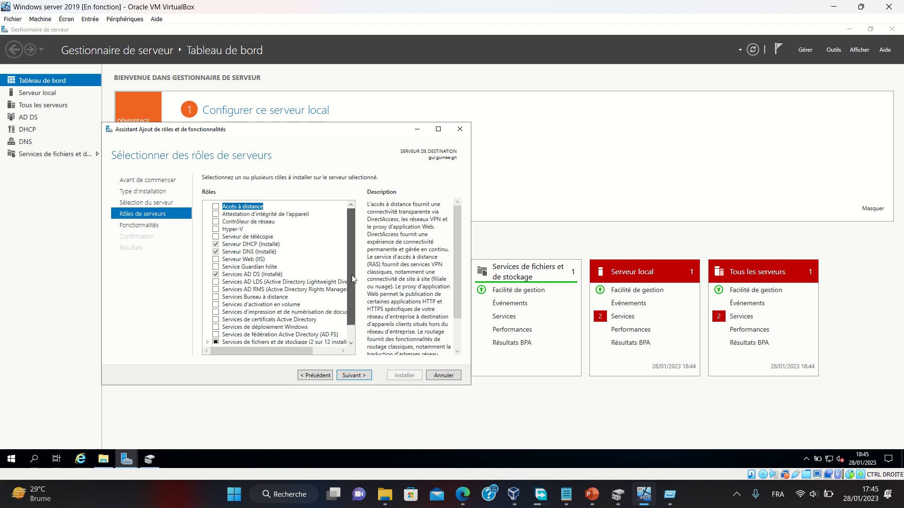
Select the Déduplication des données role service under Services de fichiers et iSCSI.
{"action": "scroll", "coordinate": [356, 304], "scroll_direction": "down", "scroll_amount": 2}
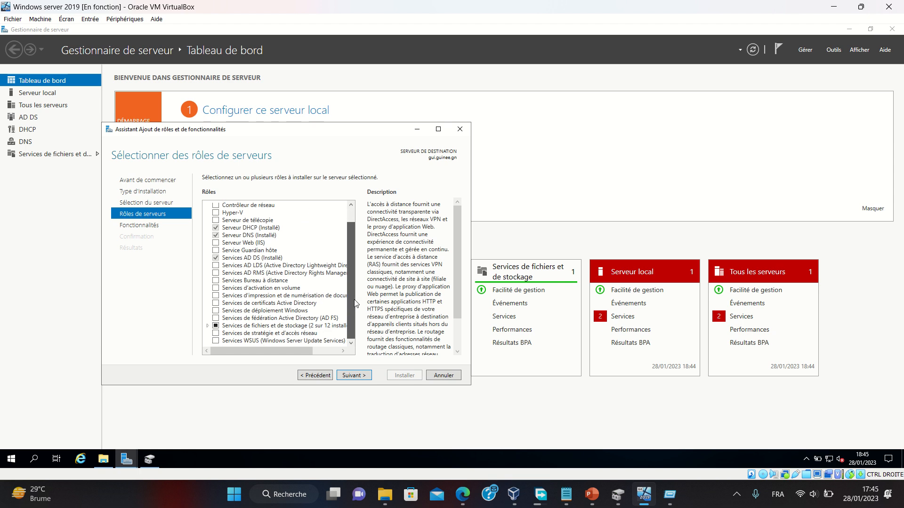
{"action": "left_click", "coordinate": [208, 326]}
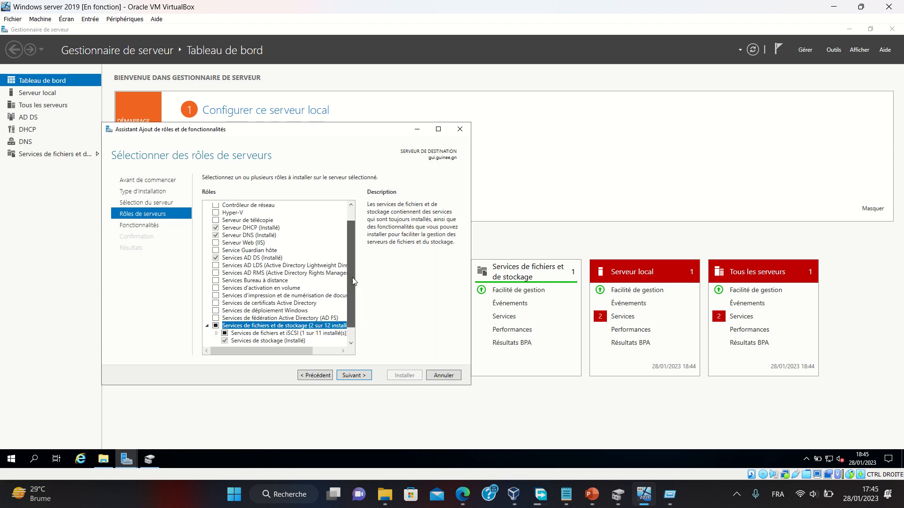
{"action": "scroll", "coordinate": [352, 278], "scroll_direction": "down", "scroll_amount": 1}
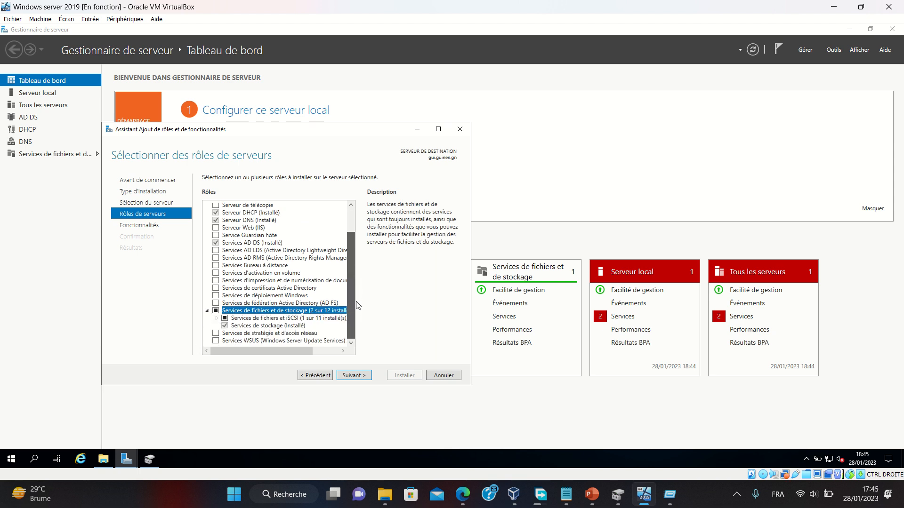
{"action": "left_click", "coordinate": [218, 319]}
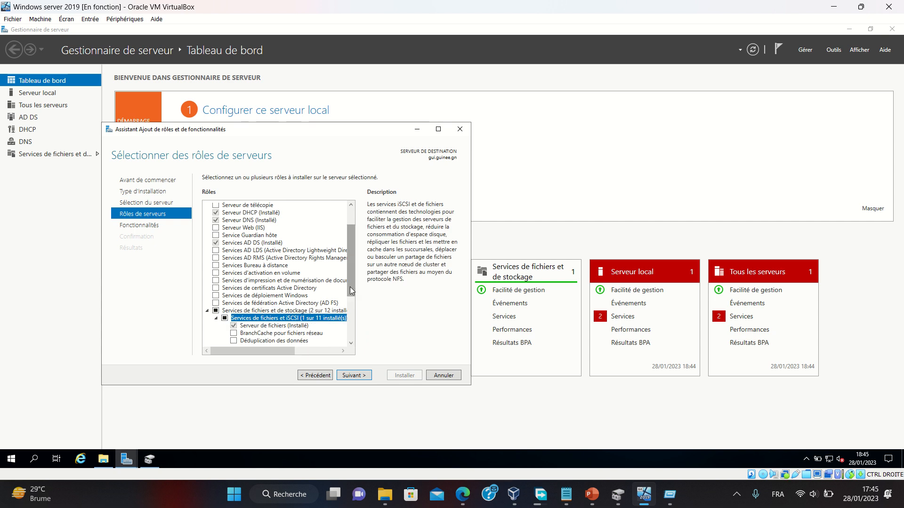
{"action": "scroll", "coordinate": [351, 291], "scroll_direction": "down", "scroll_amount": 1}
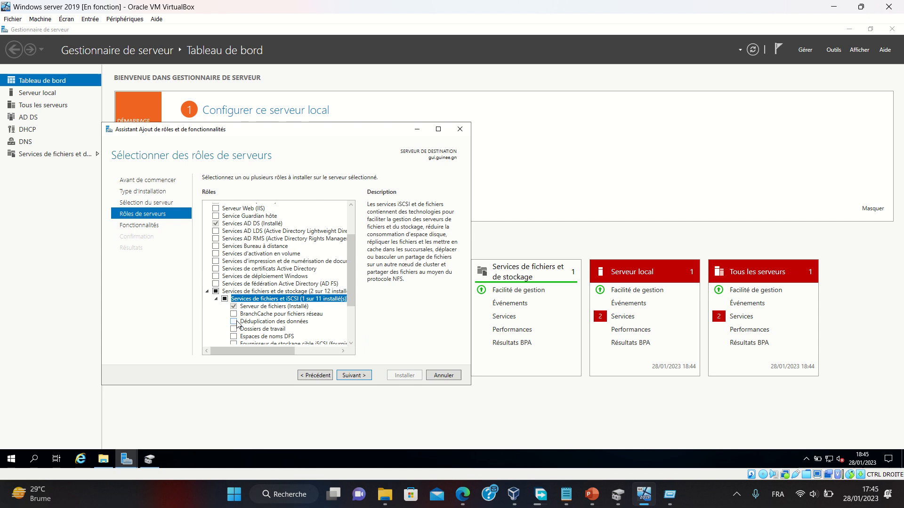
{"action": "left_click", "coordinate": [235, 322]}
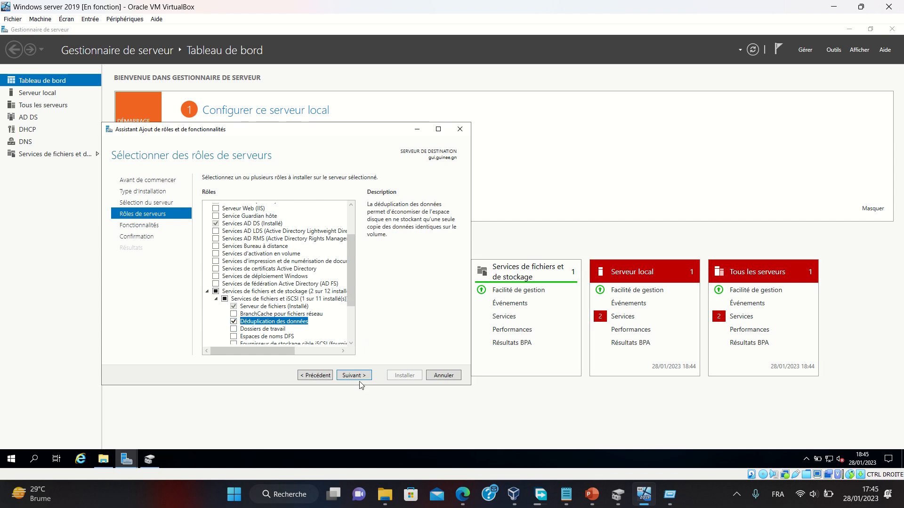
Install the selected deduplication role service without adding any features, and close the wizard once installation ends.
{"action": "left_click", "coordinate": [354, 376]}
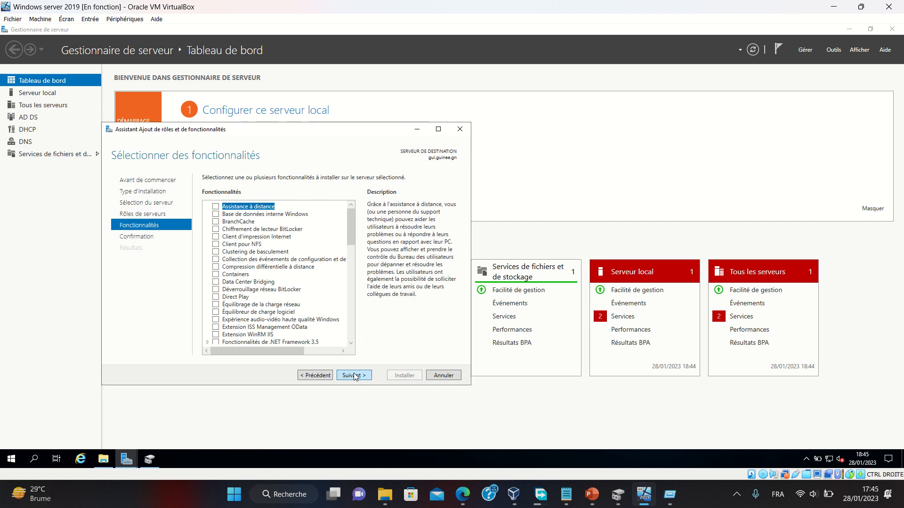
{"action": "left_click", "coordinate": [354, 376]}
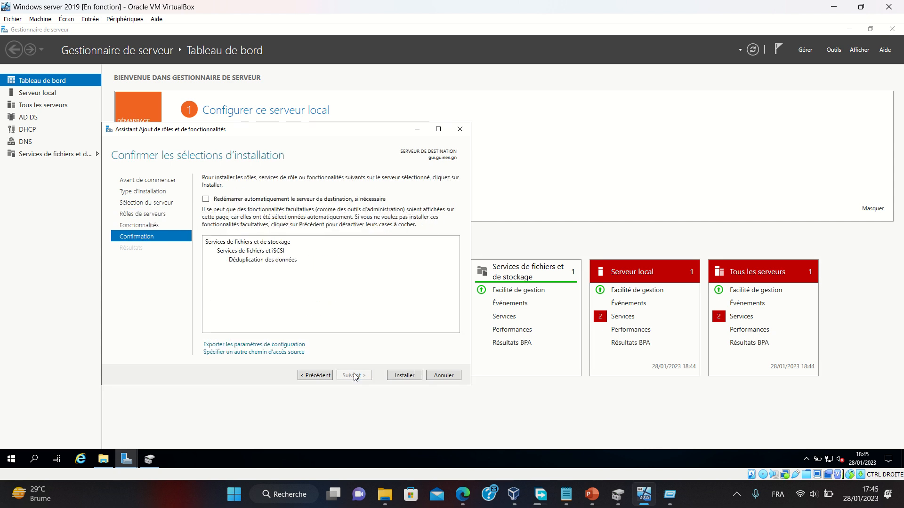
{"action": "left_click", "coordinate": [404, 375]}
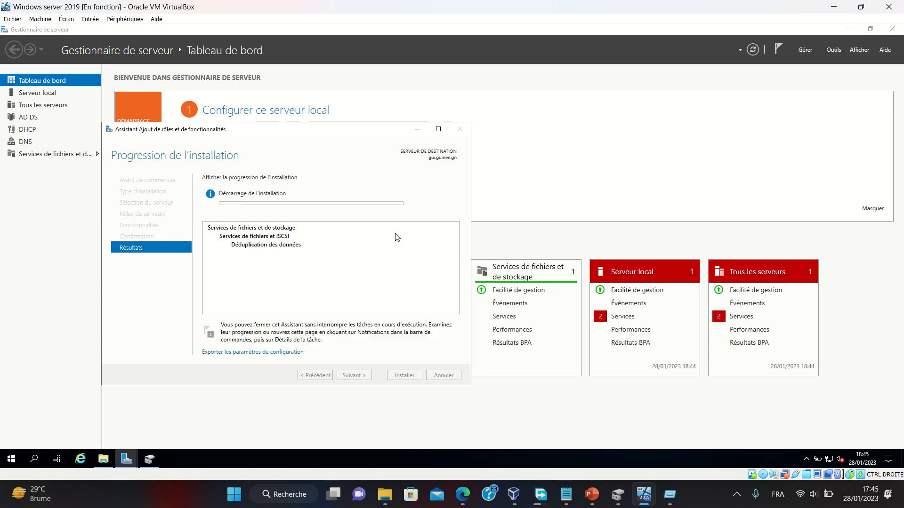
{"action": "mouse_move", "coordinate": [390, 6]}
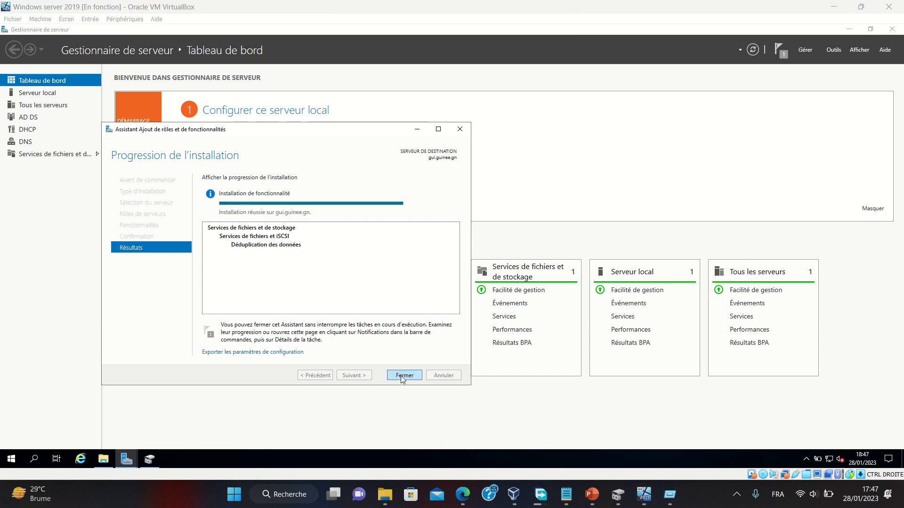
{"action": "left_click", "coordinate": [402, 376]}
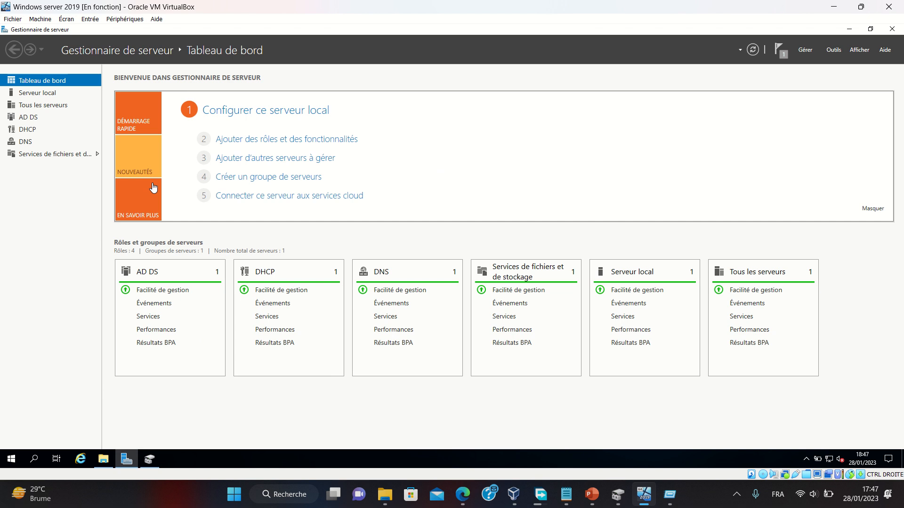
Set data deduplication for volume E: on disk 1 to Serveur de fichiers à usage général, with a file age of 0 days.
{"action": "left_click", "coordinate": [72, 154]}
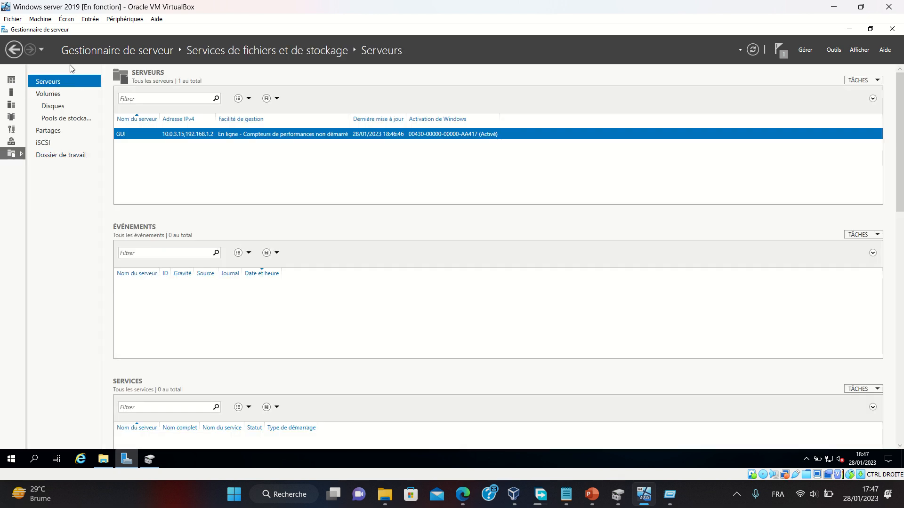
{"action": "left_click", "coordinate": [54, 108]}
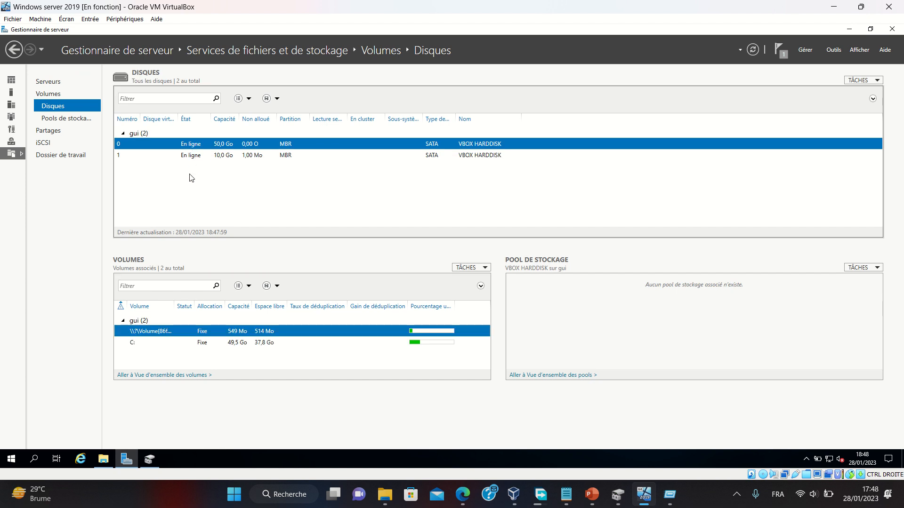
{"action": "left_click", "coordinate": [230, 157]}
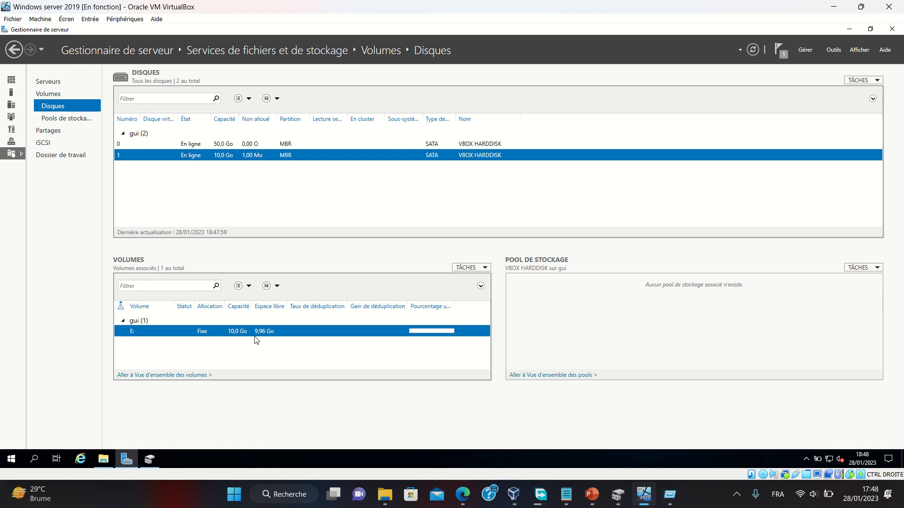
{"action": "right_click", "coordinate": [218, 334]}
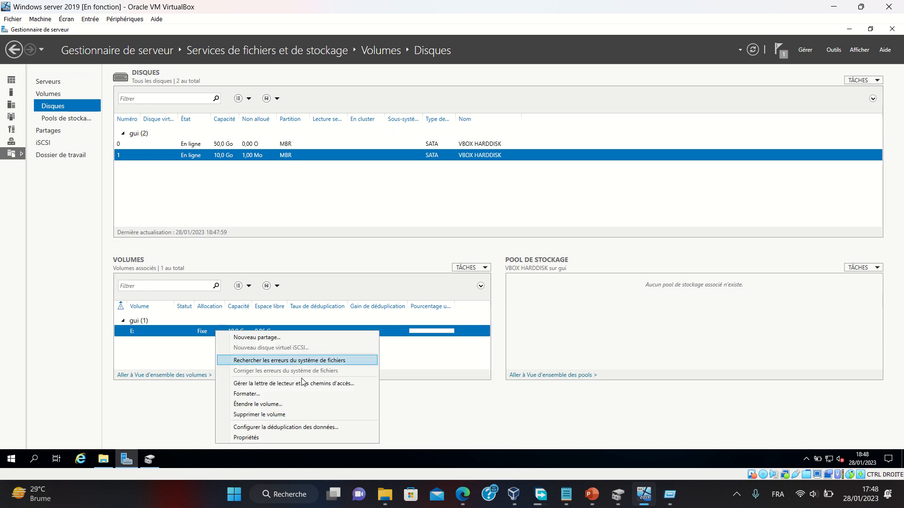
{"action": "left_click", "coordinate": [277, 426]}
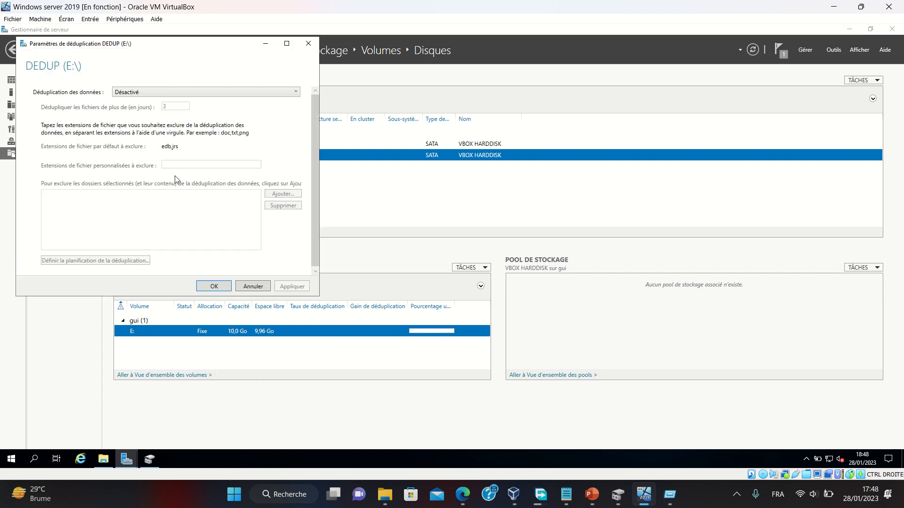
{"action": "left_click", "coordinate": [162, 96]}
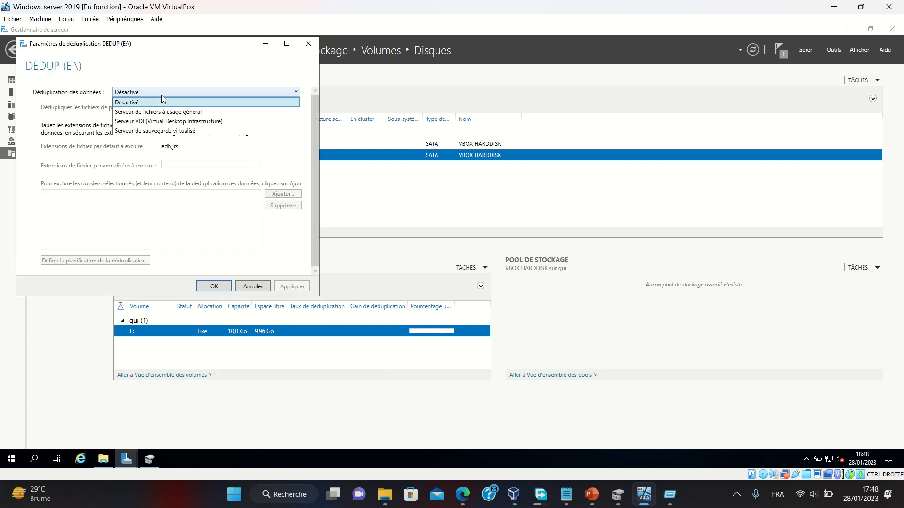
{"action": "left_click", "coordinate": [183, 112]}
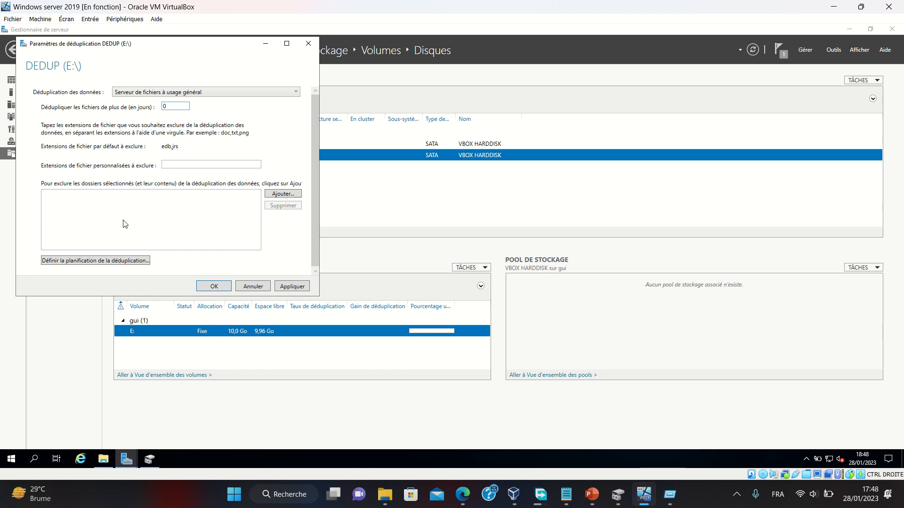
Enable throughput optimization in the deduplication schedule, starting at 01:00 with a duration of 1 hour.
{"action": "left_click", "coordinate": [117, 265]}
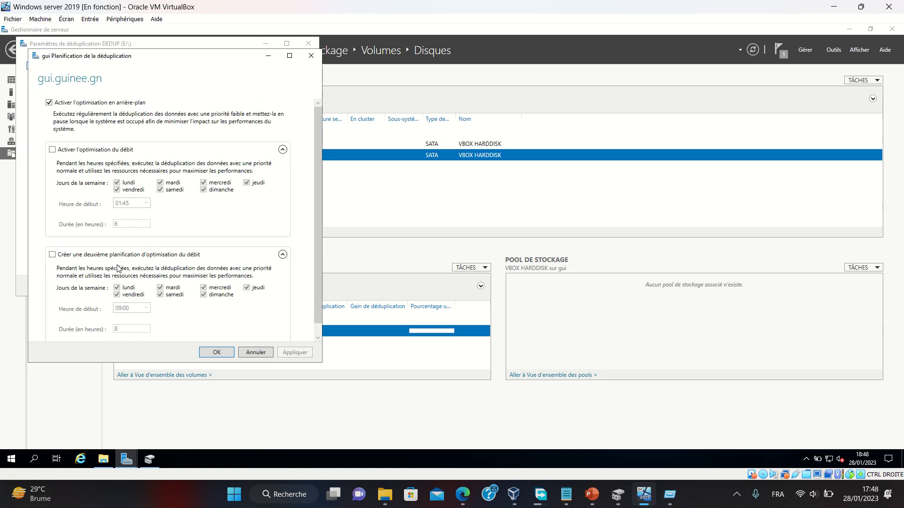
{"action": "left_click", "coordinate": [63, 150]}
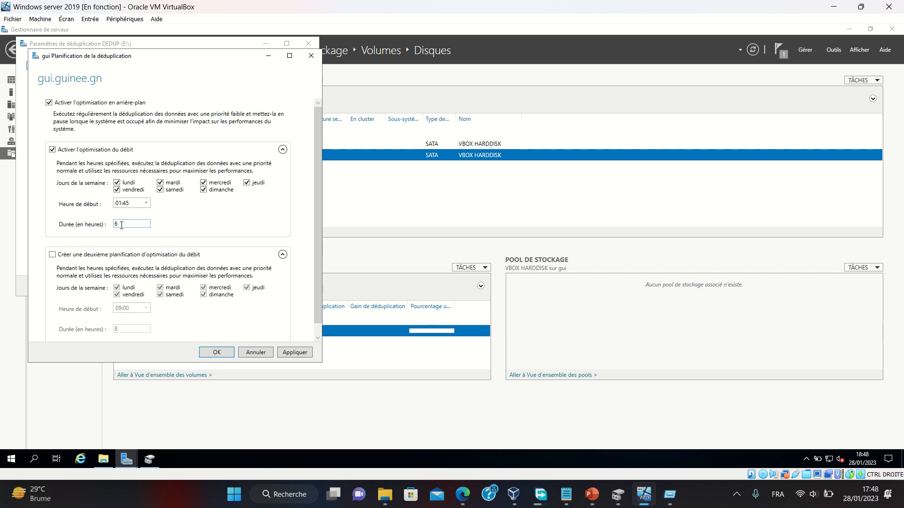
{"action": "left_click_drag", "start_coordinate": [121, 226], "coordinate": [60, 222]}
{"action": "left_click", "coordinate": [133, 203]}
{"action": "left_click", "coordinate": [134, 204]}
{"action": "key", "text": "BackSpace"}
{"action": "key", "text": "BackSpace"}
{"action": "key", "text": "BackSpace"}
{"action": "type", "text": ":00"}
Enable a second throughput optimization schedule starting at 18:50 with a duration of 1 hour.
{"action": "left_click", "coordinate": [58, 262]}
{"action": "left_click", "coordinate": [52, 247]}
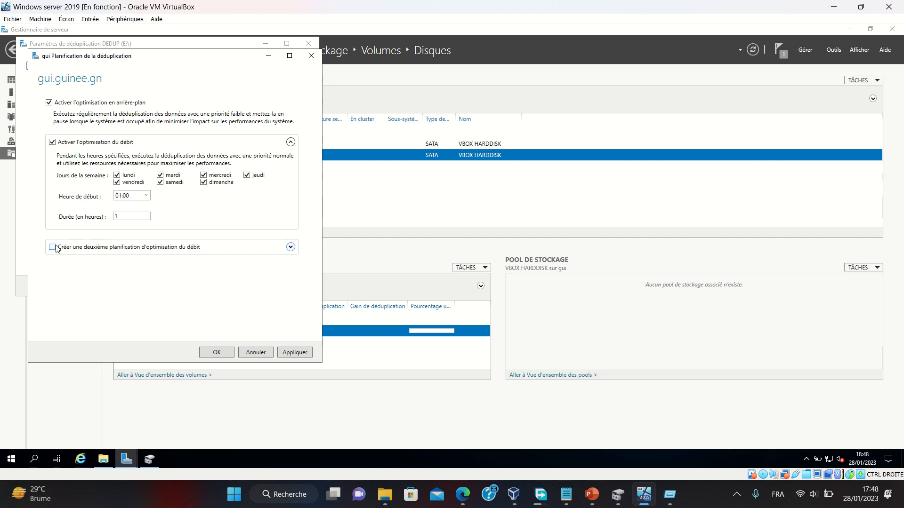
{"action": "left_click", "coordinate": [290, 246]}
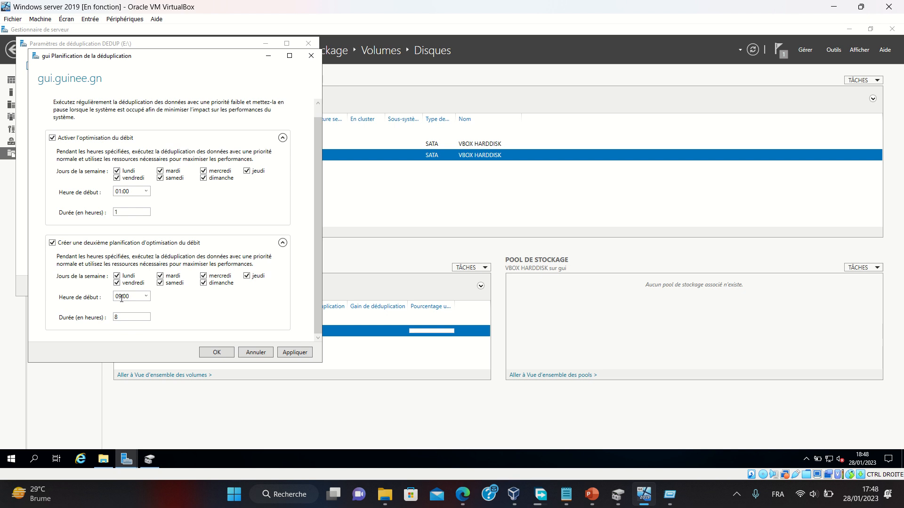
{"action": "double_click", "coordinate": [122, 298]}
{"action": "left_click", "coordinate": [121, 298]}
{"action": "key", "text": "BackSpace"}
{"action": "key", "text": "BackSpace"}
{"action": "type", "text": "17"}
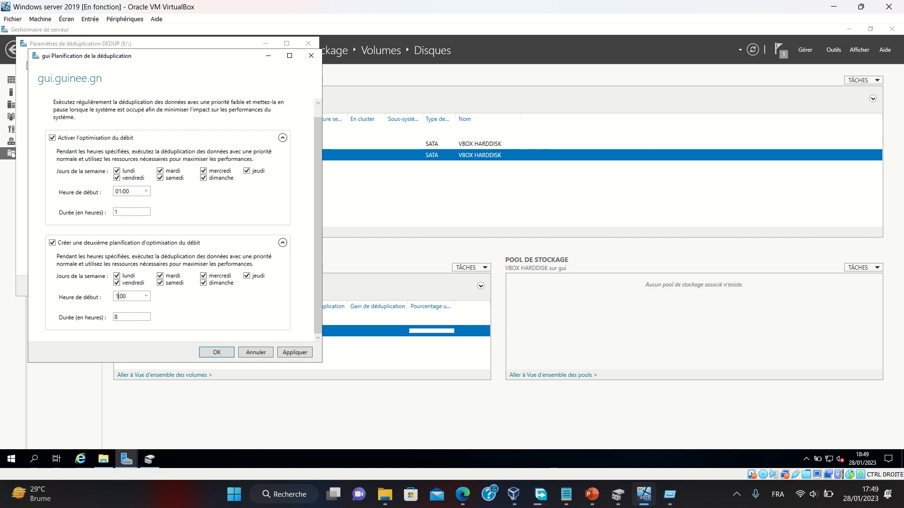
{"action": "key", "text": "BackSpace"}
{"action": "key", "text": "BackSpace"}
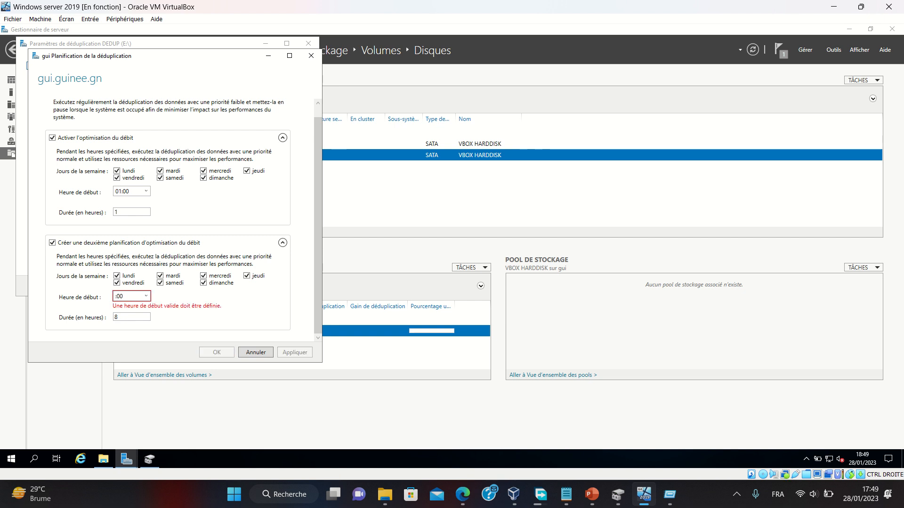
{"action": "type", "text": "185"}
{"action": "key", "text": "BackSpace"}
{"action": "key", "text": "BackSpace"}
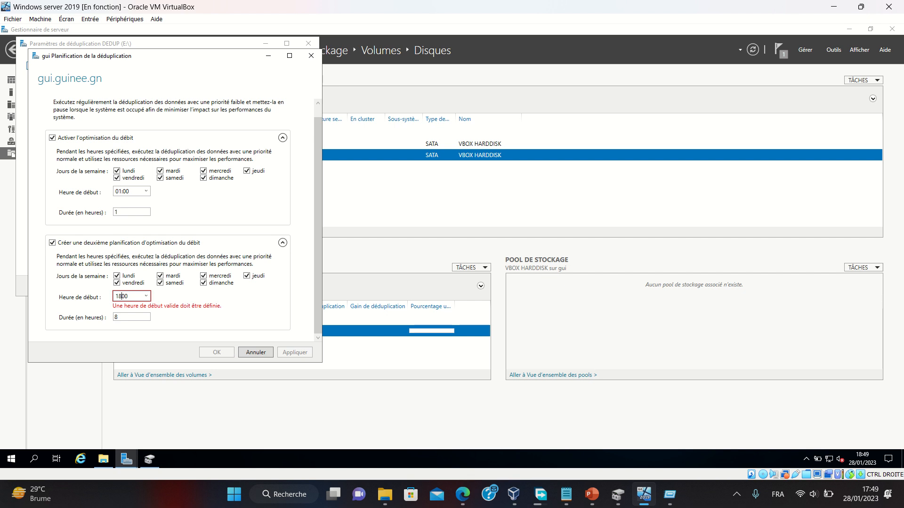
{"action": "type", "text": ":5"}
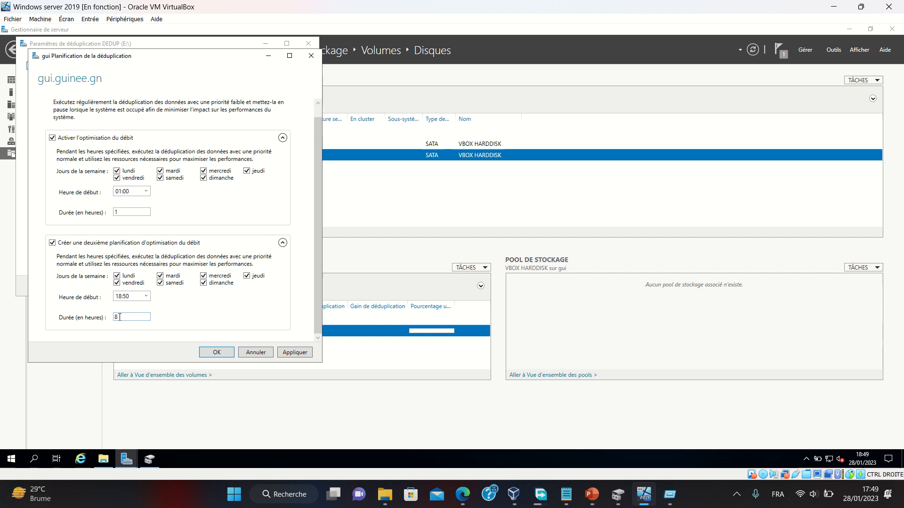
{"action": "left_click", "coordinate": [119, 317]}
{"action": "key", "text": "BackSpace"}
{"action": "type", "text": "1"}
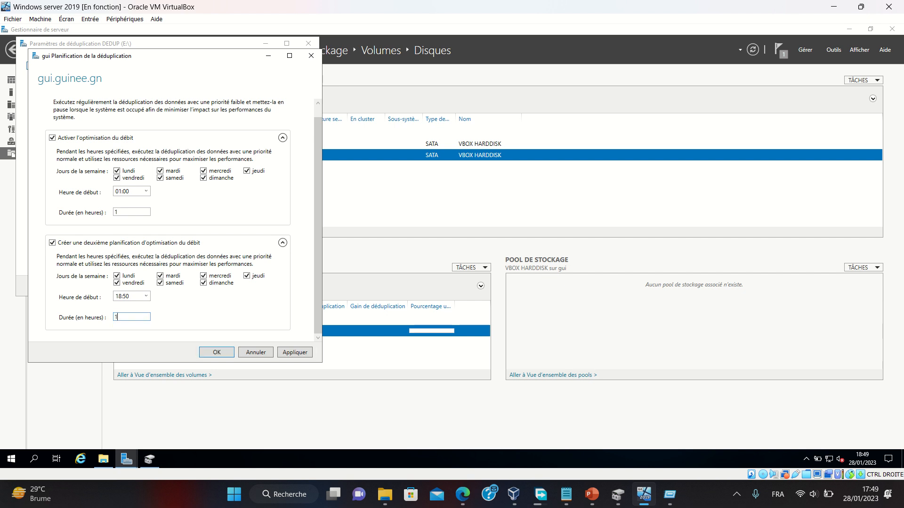
Save the deduplication schedule and apply the deduplication settings to the DEDUP (E:) volume.
{"action": "left_click", "coordinate": [296, 352]}
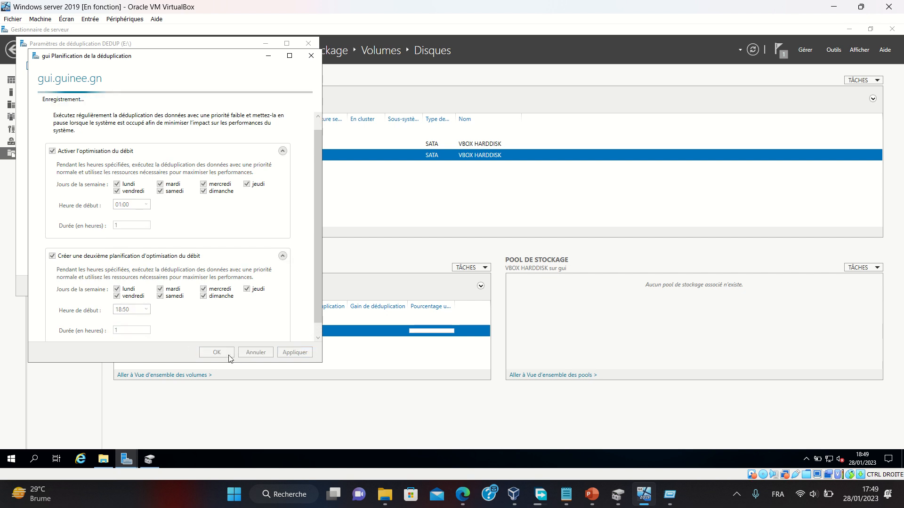
{"action": "left_click", "coordinate": [216, 353]}
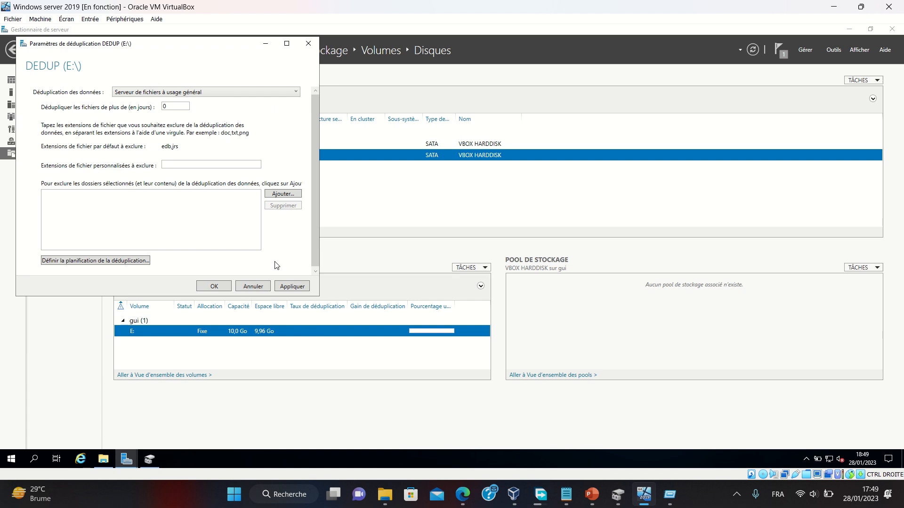
{"action": "left_click", "coordinate": [285, 286]}
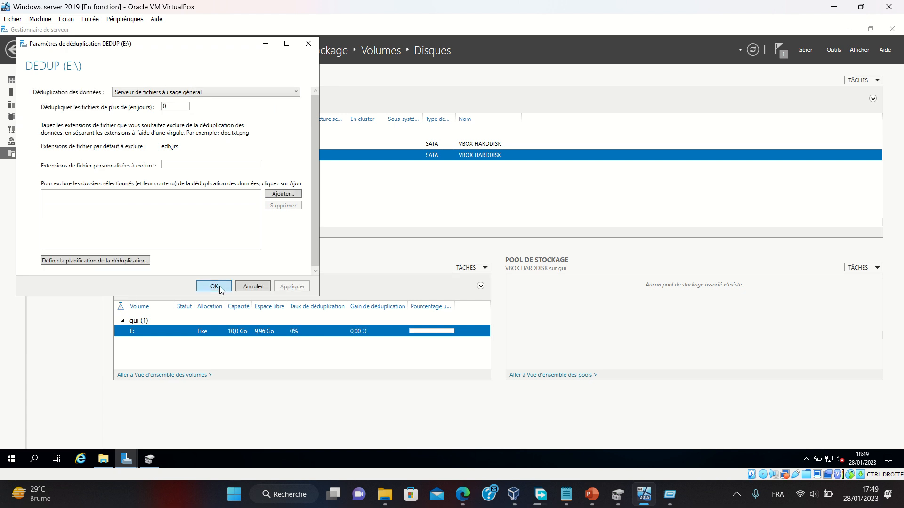
{"action": "left_click", "coordinate": [219, 288]}
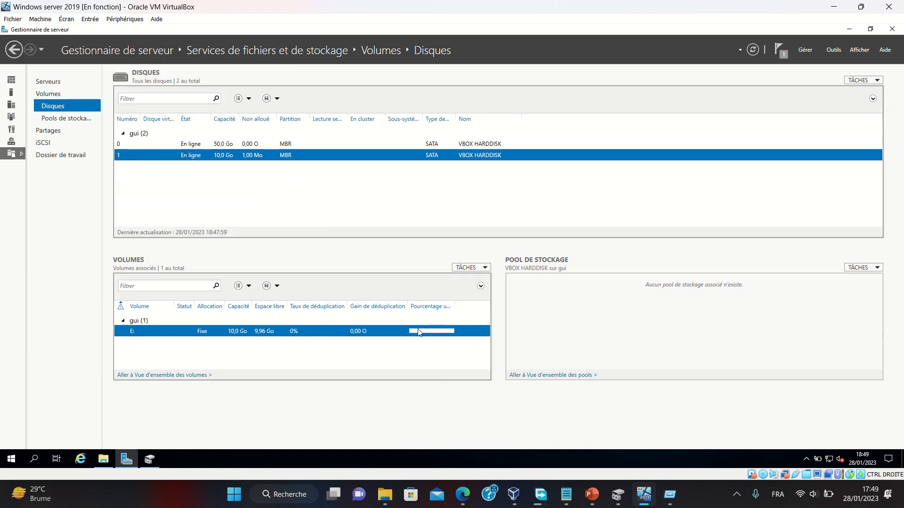
{"action": "mouse_move", "coordinate": [420, 333]}
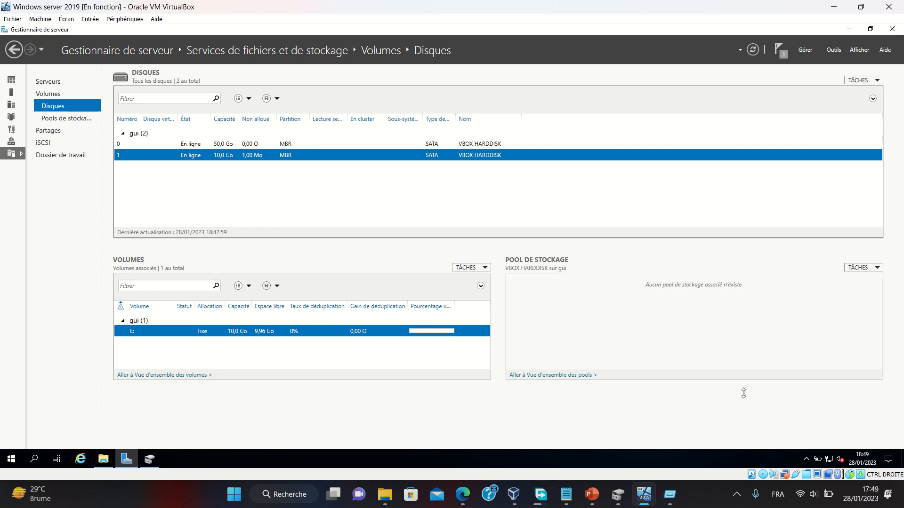
{"action": "mouse_move", "coordinate": [864, 459]}
{"action": "mouse_move", "coordinate": [426, 14]}
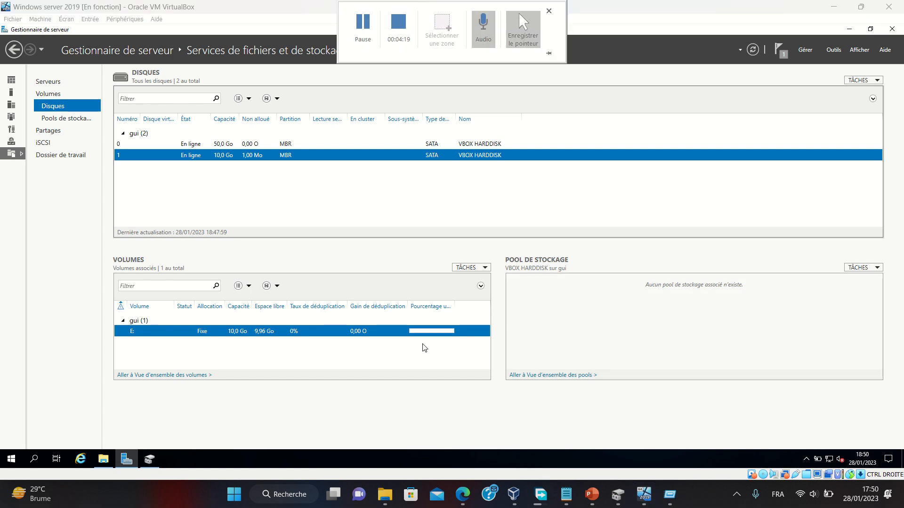